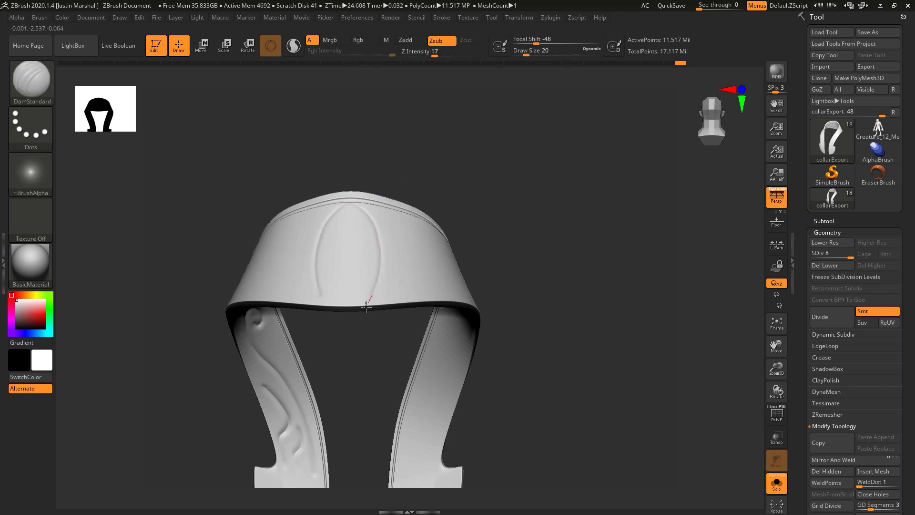
Step: Carve a pair of mirrored leaf outlines flanking the collar's central leaf with the DamStandard brush at draw size 20
drag(442, 161, 443, 196)
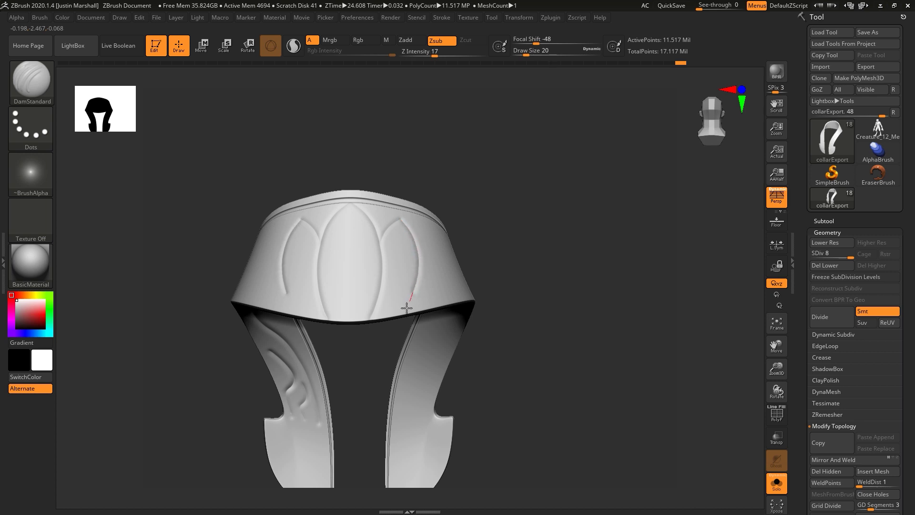
mouse_move(505, 187)
mouse_down()
mouse_move(502, 197)
mouse_move(445, 190)
mouse_up()
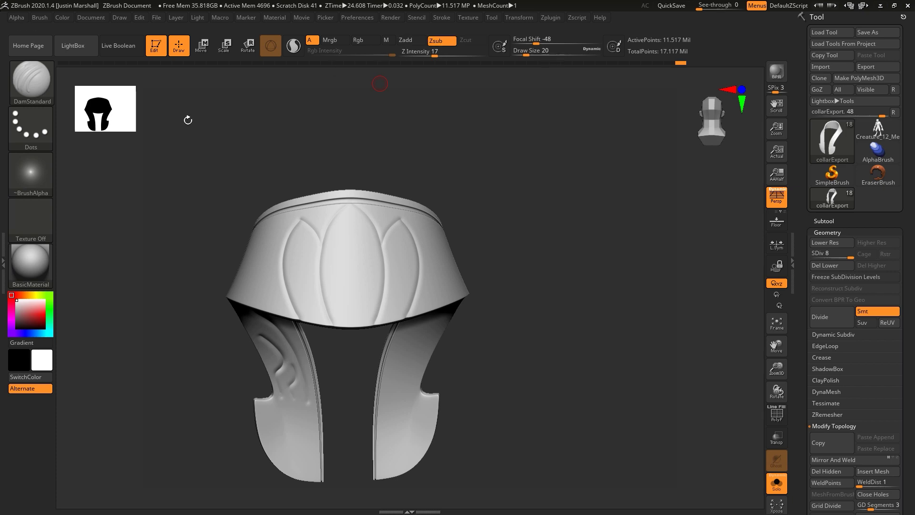
Step: Switch to the Standard sculpting brush
click(36, 88)
key(s)
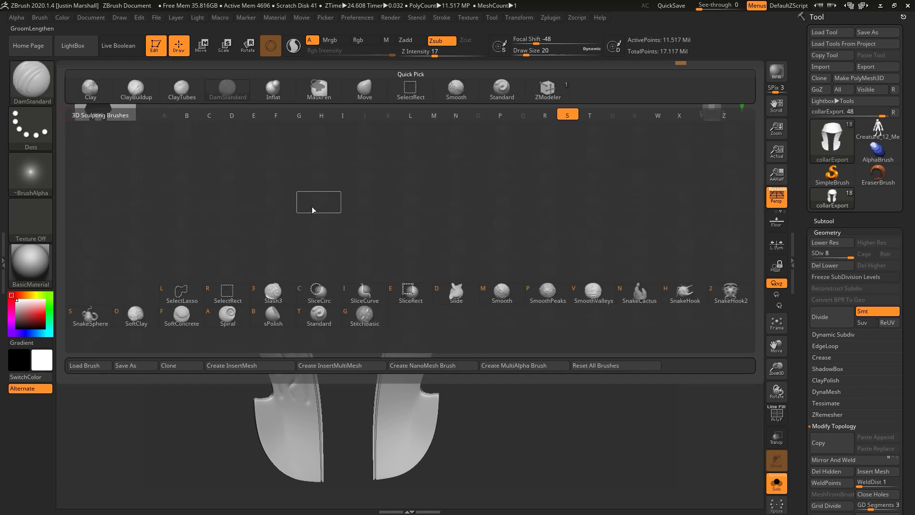
key(t)
drag(419, 156, 430, 165)
drag(342, 203, 344, 345)
key(shift)
shift+drag(344, 209, 341, 224)
key(ctrl+z)
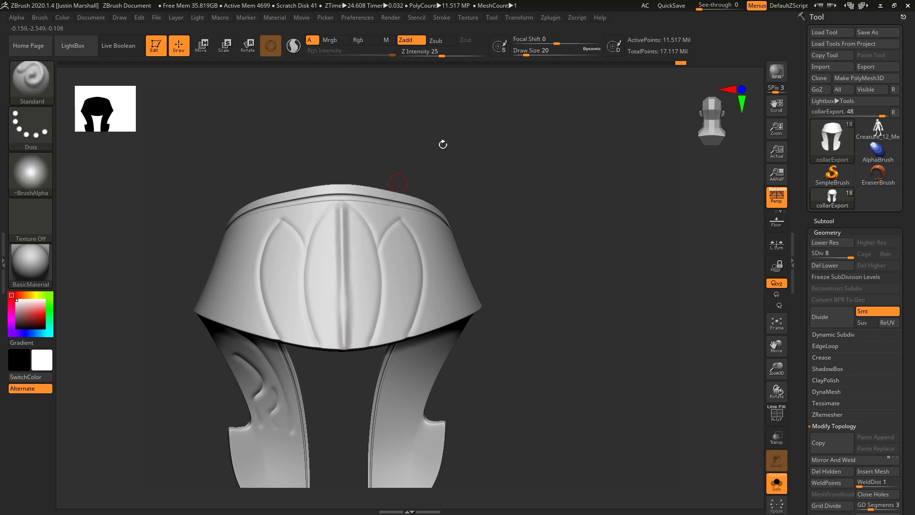
key(ctrl+z)
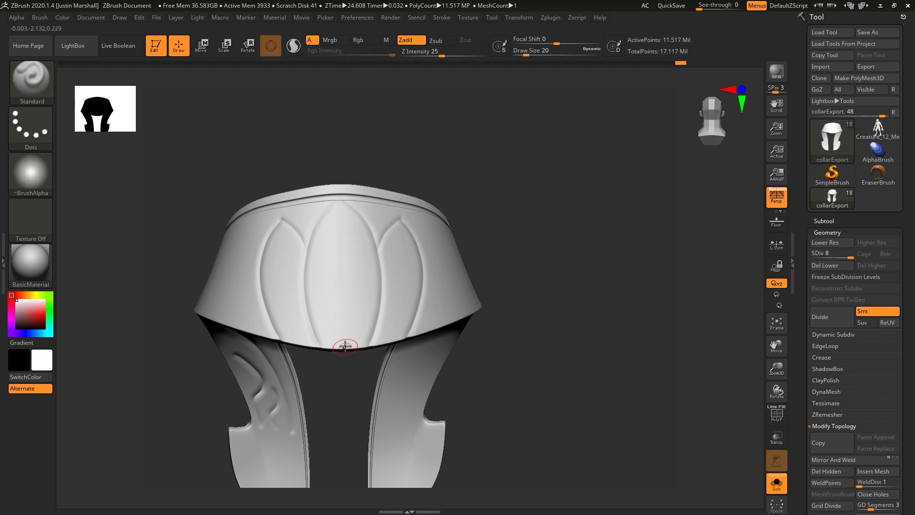
Step: Raise a tapering midrib along the central leaf and both side leaves with the Standard brush
drag(345, 331, 343, 220)
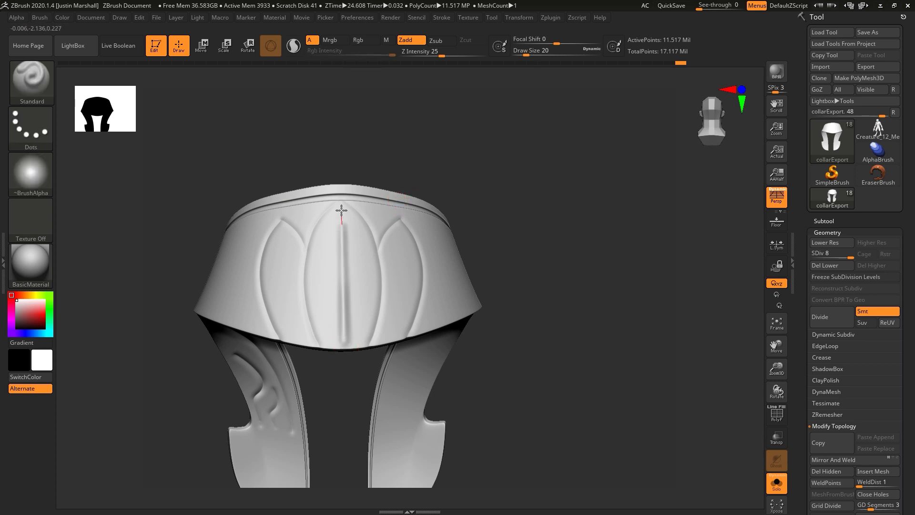
key(shift)
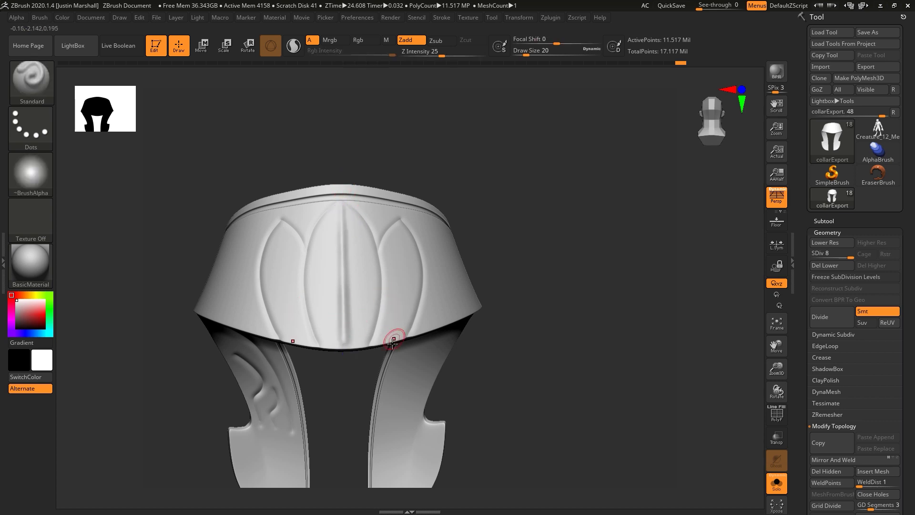
drag(384, 340, 403, 227)
Step: Carve short cross veins on both sides of the midribs of all three leaves with the DamStandard brush
click(49, 101)
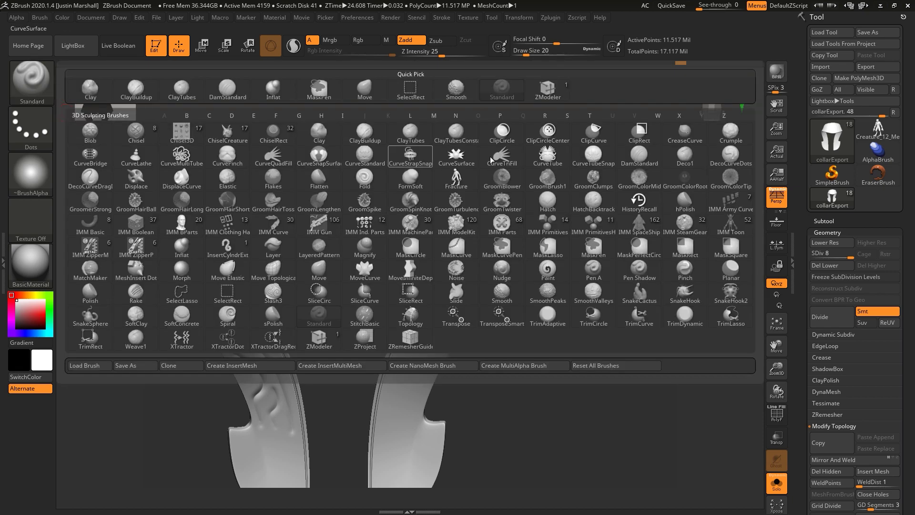
click(616, 161)
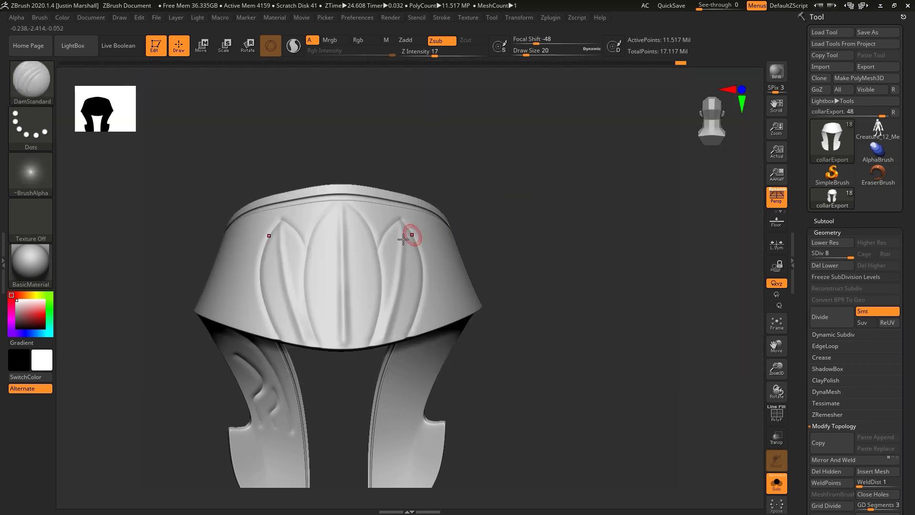
drag(350, 232, 352, 307)
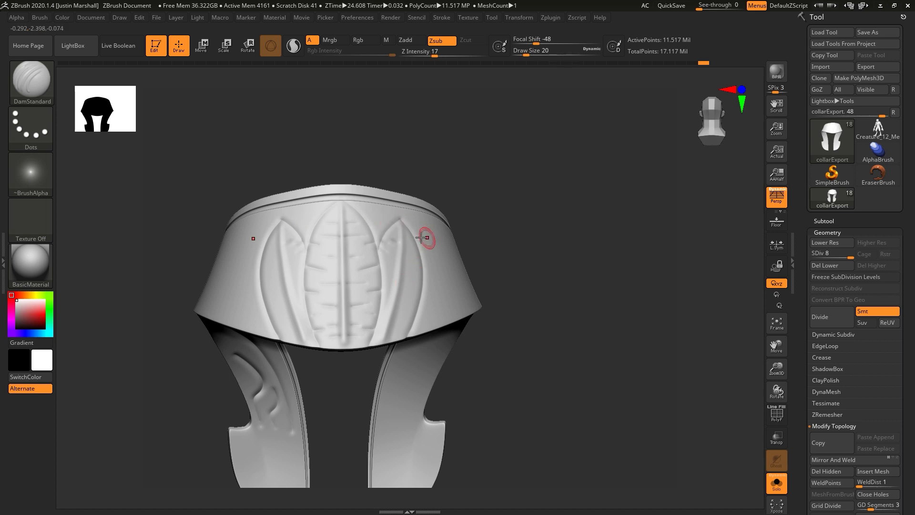
drag(494, 231, 416, 260)
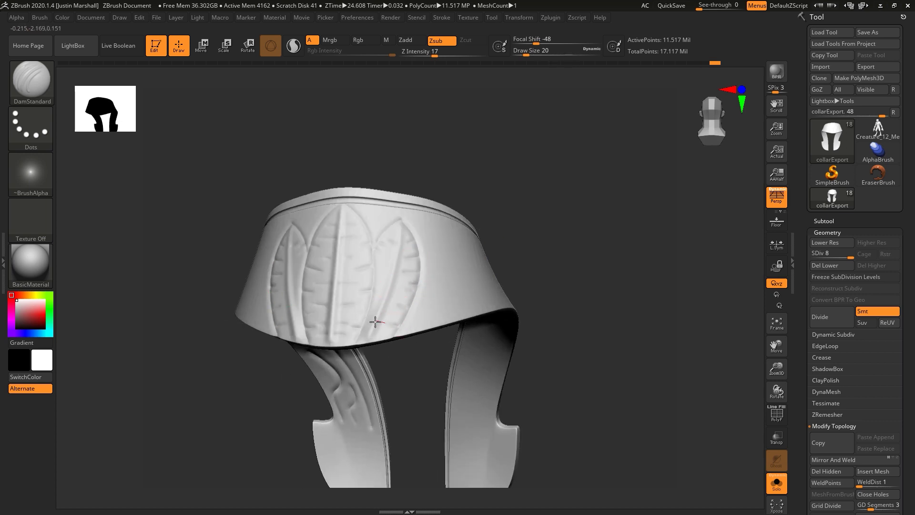
drag(371, 282, 374, 256)
mouse_move(416, 154)
mouse_down()
mouse_move(482, 194)
mouse_move(472, 196)
mouse_up()
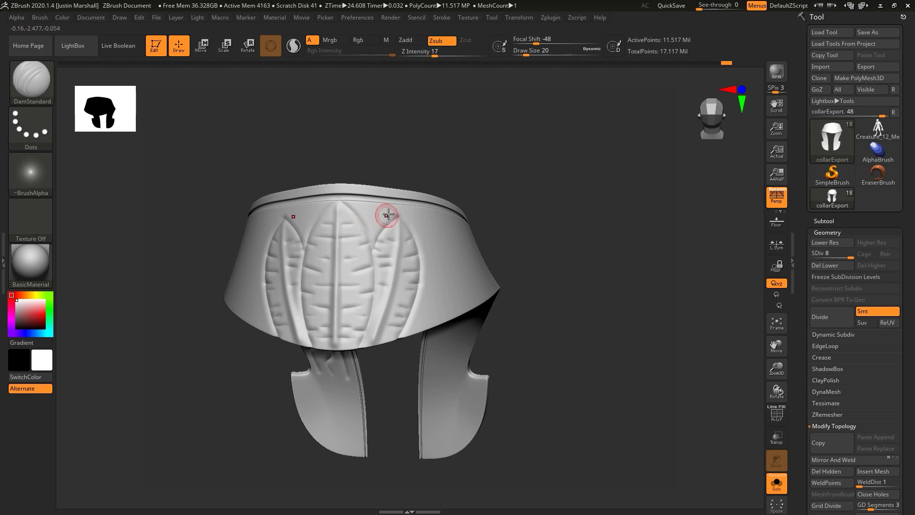
Step: Roughen the collar surface between and around the leaves with the ClayBuildup brush in Zsub mode, lightly smoothing it
click(30, 79)
click(353, 139)
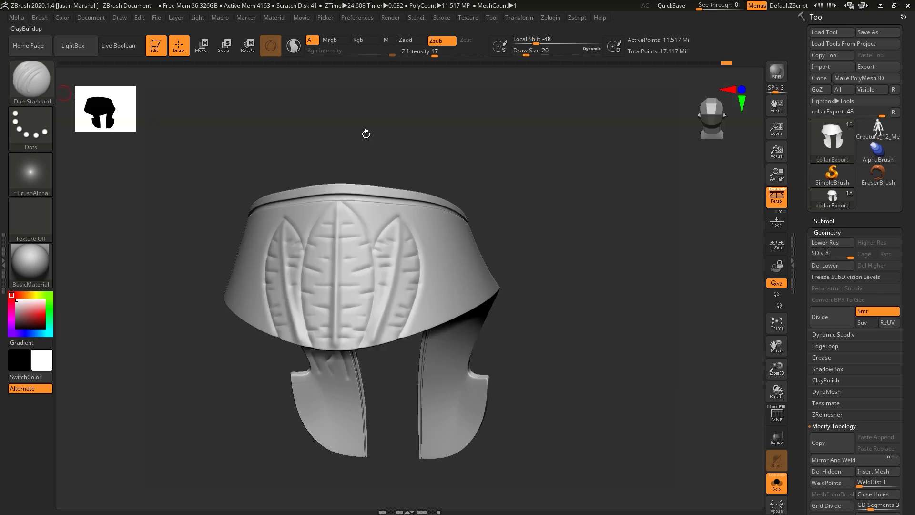
drag(358, 210, 368, 230)
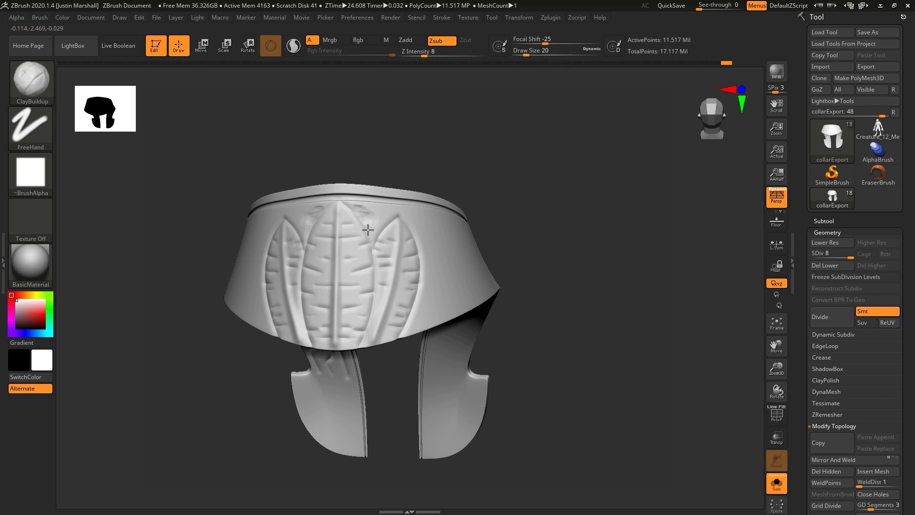
key(shift)
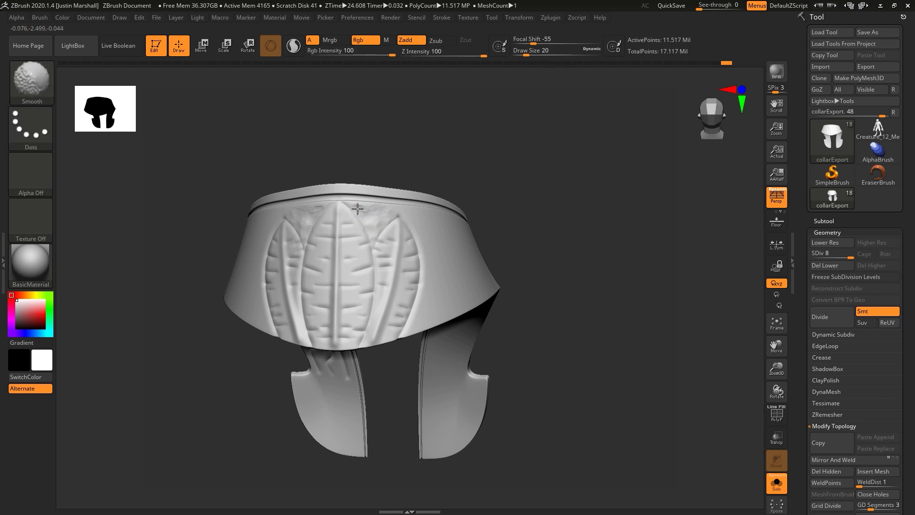
key(alt)
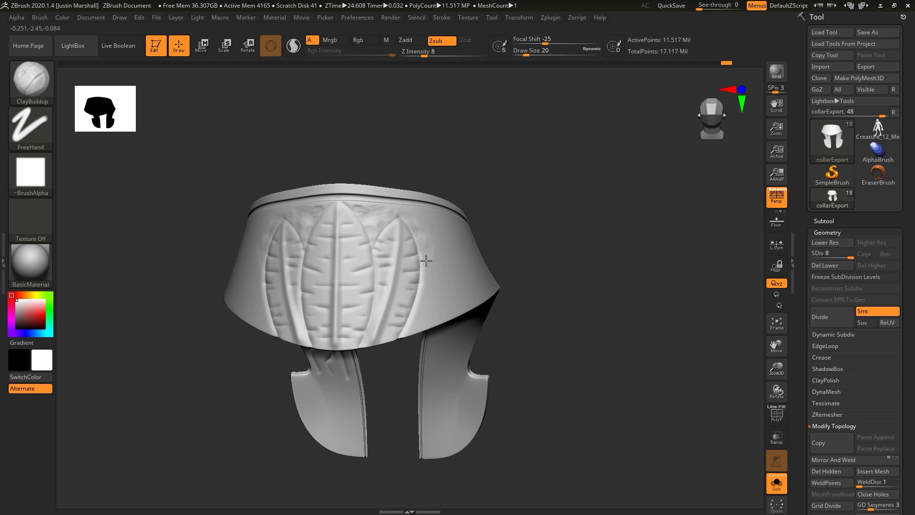
right_drag(435, 275, 486, 213)
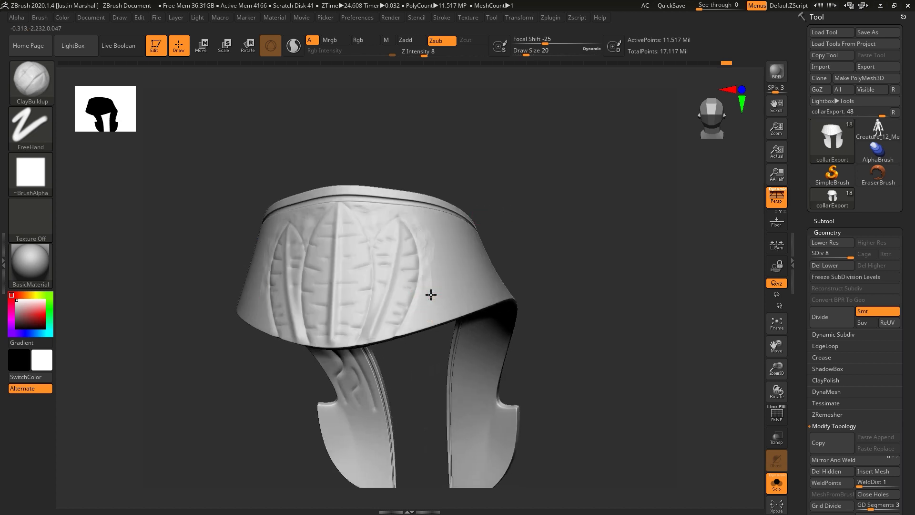
right_drag(427, 287, 439, 233)
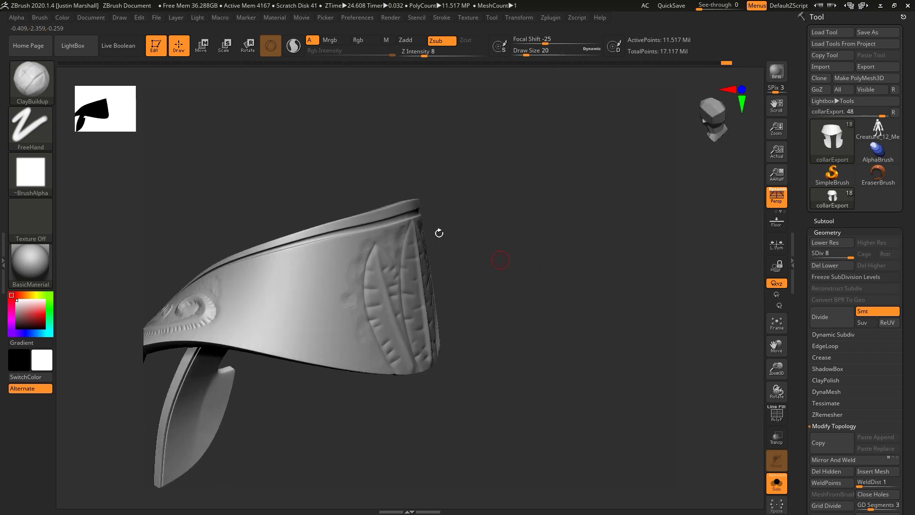
Step: Set up the DamStandard brush for raised strokes with draw size 46 and Zadd mode
click(36, 81)
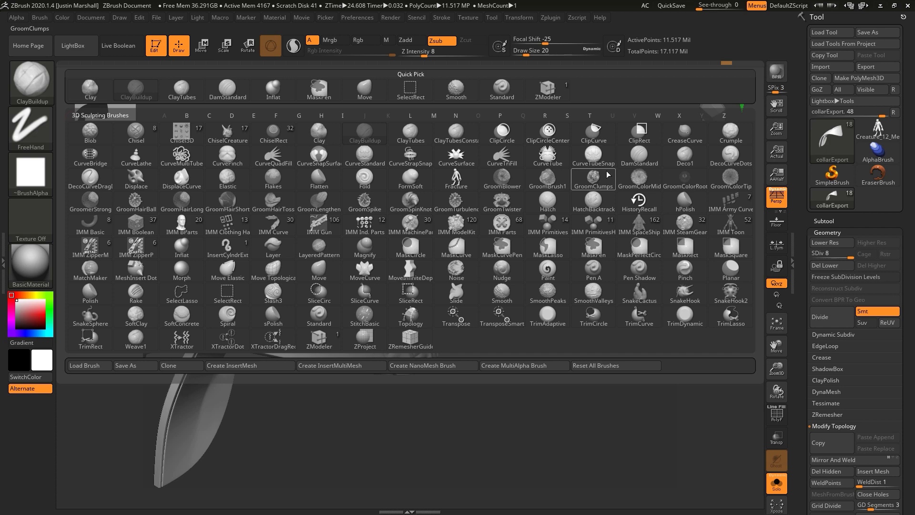
click(625, 161)
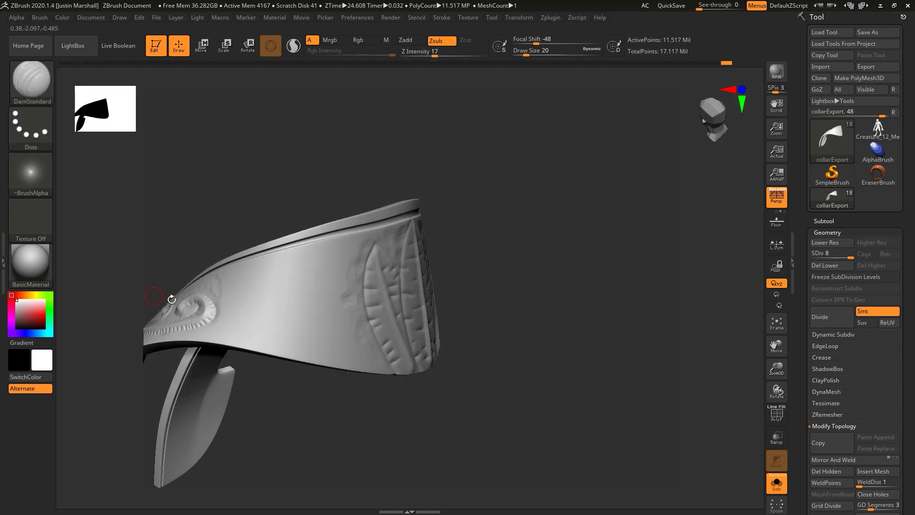
right_drag(202, 310, 537, 234)
drag(527, 52, 533, 52)
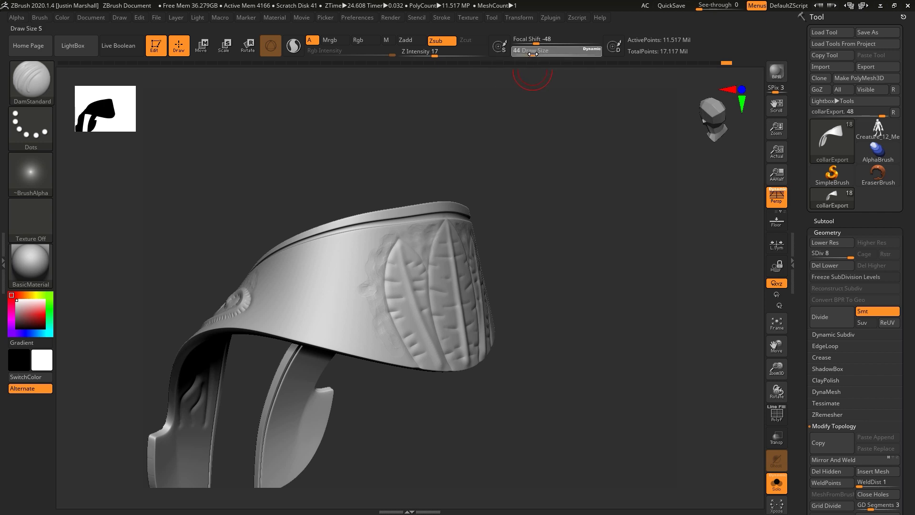
drag(364, 357, 348, 304)
key(ctrl+z)
click(440, 42)
click(411, 40)
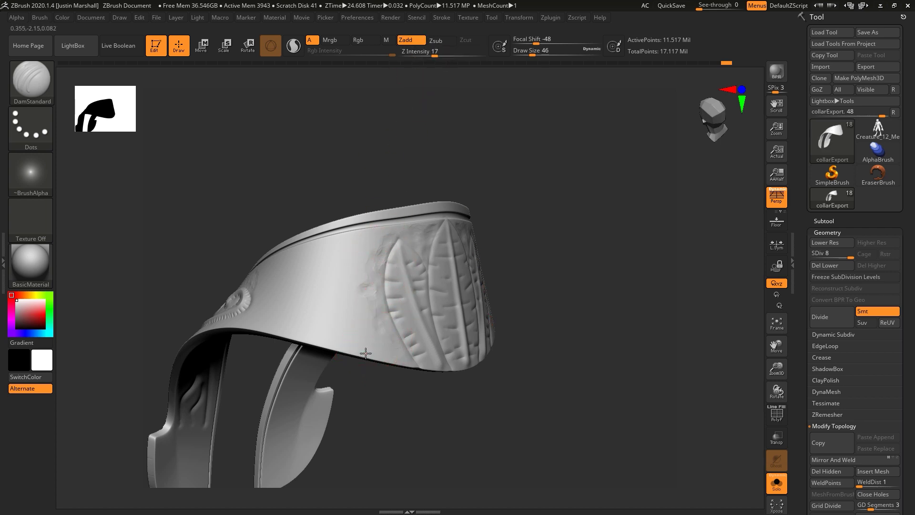
Step: Raise two S-curved ridges on the collar's side, sweeping down to its lower edge between the leaves and the spiral
mouse_move(366, 337)
mouse_down()
mouse_move(346, 291)
mouse_move(276, 265)
mouse_move(306, 278)
mouse_up()
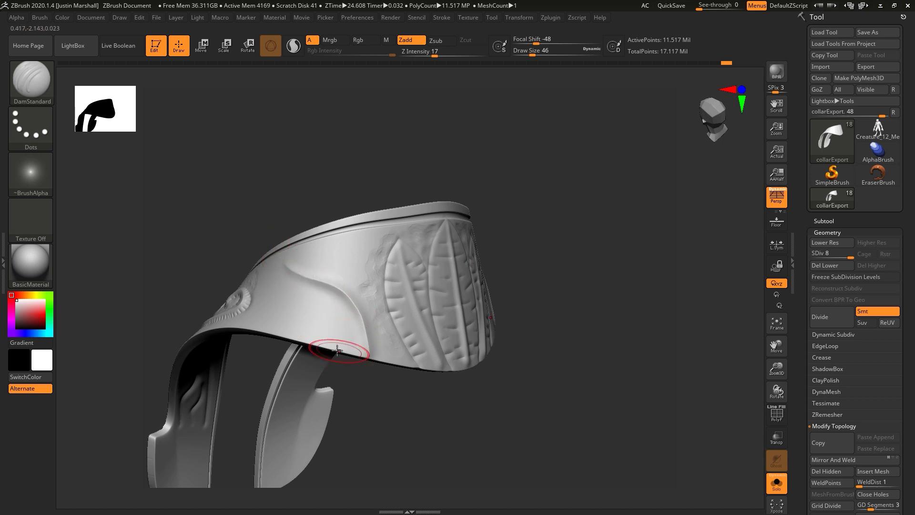
drag(333, 340, 328, 348)
mouse_move(265, 292)
mouse_down()
mouse_move(323, 330)
mouse_move(341, 359)
mouse_up()
Step: Carve grooves along the undersides of the two curved ridges with DamStandard in Zsub mode at draw size 33
mouse_move(494, 205)
mouse_down()
mouse_move(518, 226)
mouse_move(477, 209)
mouse_up()
click(530, 53)
click(442, 42)
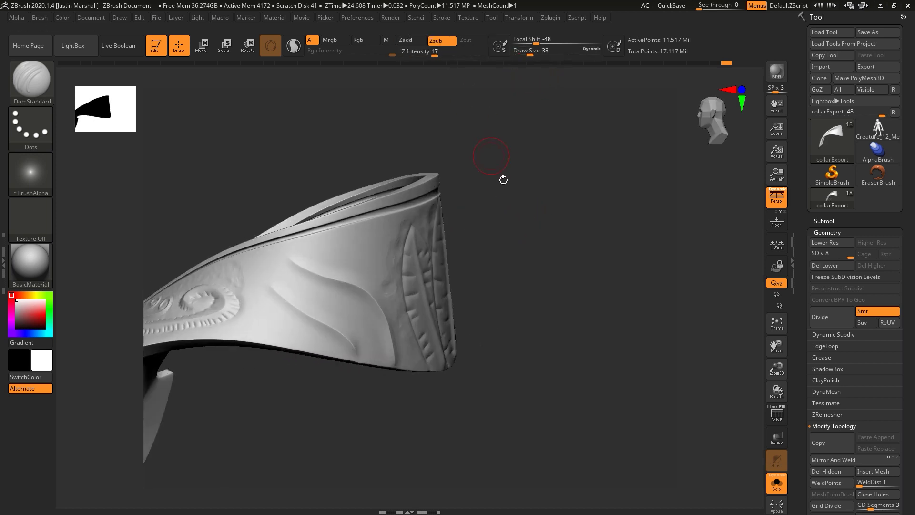
drag(502, 172, 476, 180)
drag(265, 296, 276, 304)
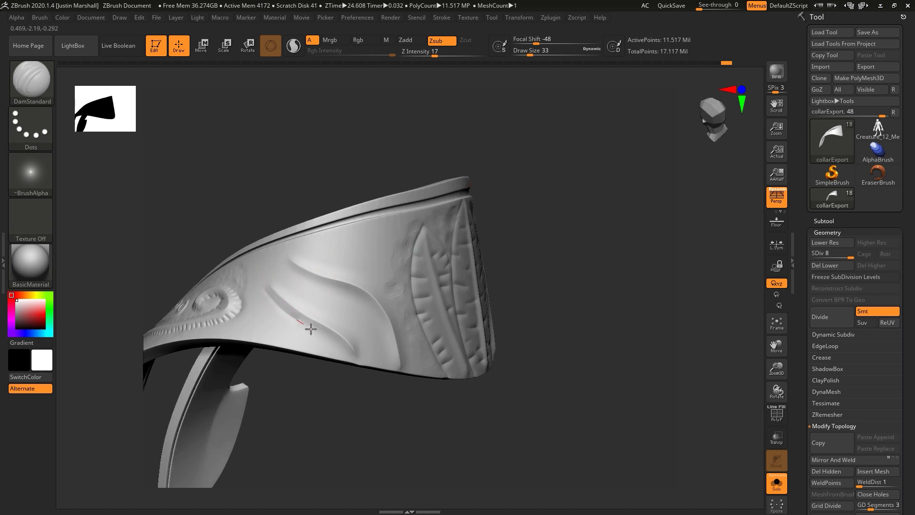
drag(334, 353, 335, 354)
drag(279, 288, 293, 300)
drag(284, 261, 341, 299)
drag(387, 367, 388, 369)
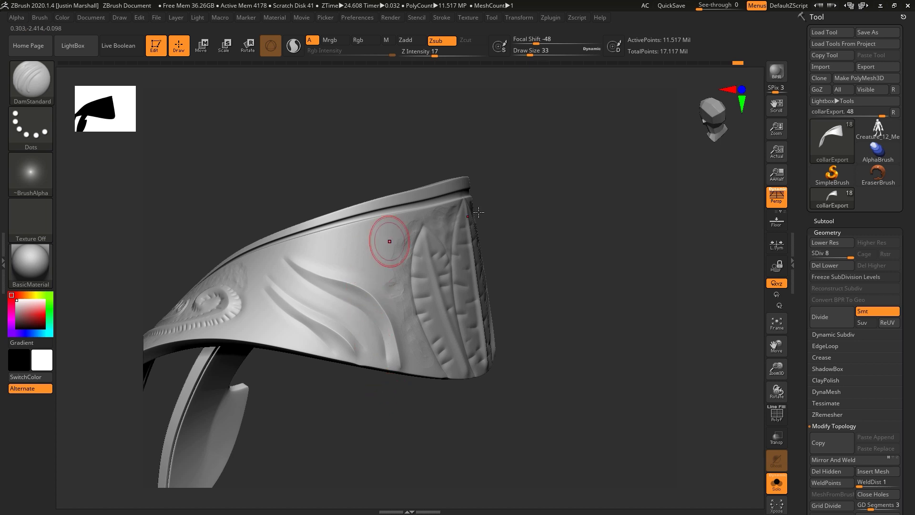
Step: Define the outer edge of the upper curved ridge with a groove running down to the collar's lower rim
right_drag(398, 234, 493, 210)
drag(293, 257, 318, 268)
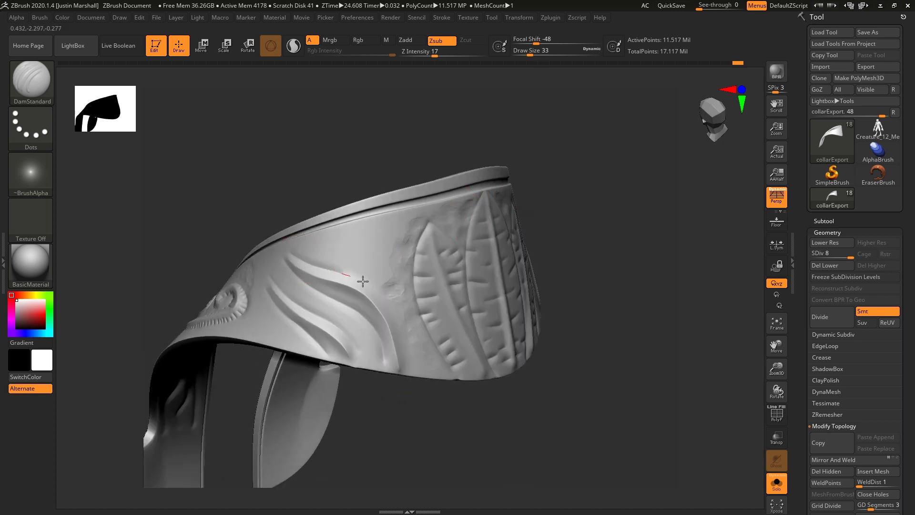
drag(412, 357, 420, 399)
drag(359, 413, 376, 412)
Step: Carve rows of short notches along both edges of the upper curved ridge with a draw size of 17
drag(530, 51, 526, 51)
drag(527, 96, 512, 157)
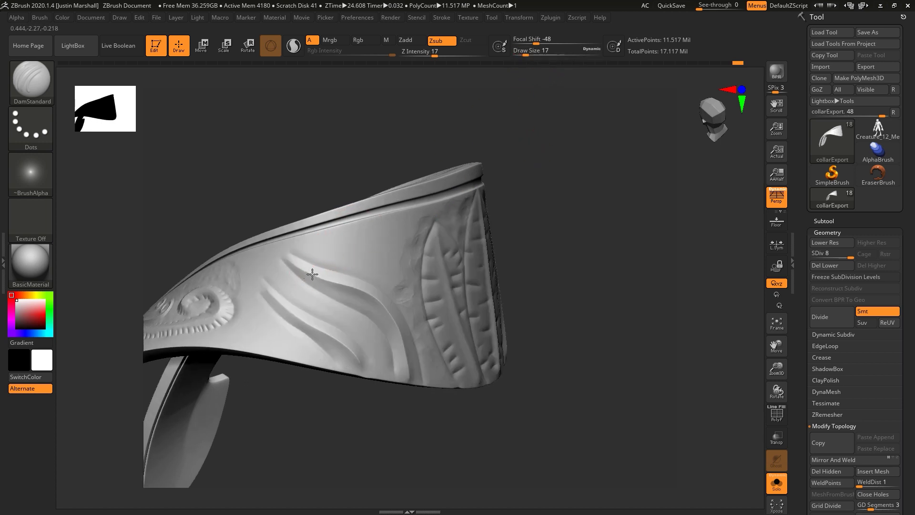
mouse_move(324, 292)
mouse_down()
mouse_move(381, 314)
mouse_move(399, 331)
mouse_up()
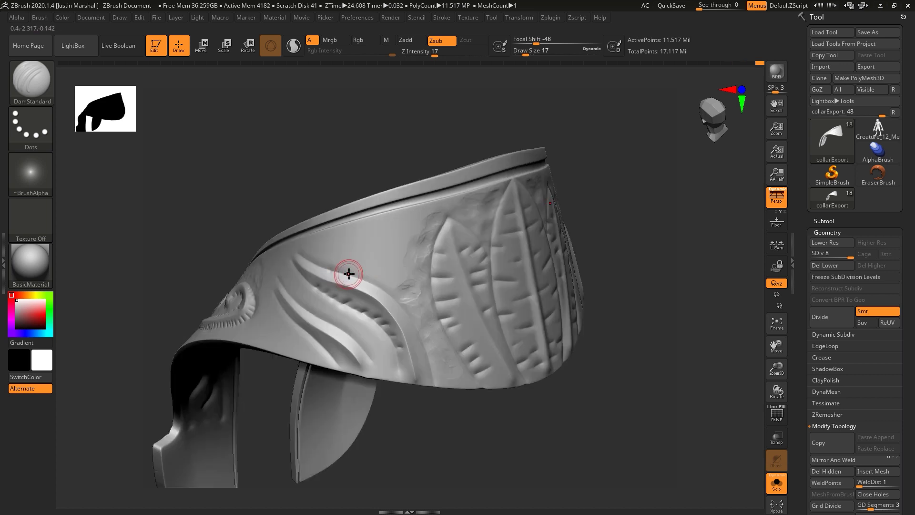
mouse_move(348, 271)
mouse_down()
mouse_move(349, 284)
mouse_move(410, 317)
mouse_move(389, 327)
mouse_move(416, 350)
mouse_move(411, 370)
mouse_up()
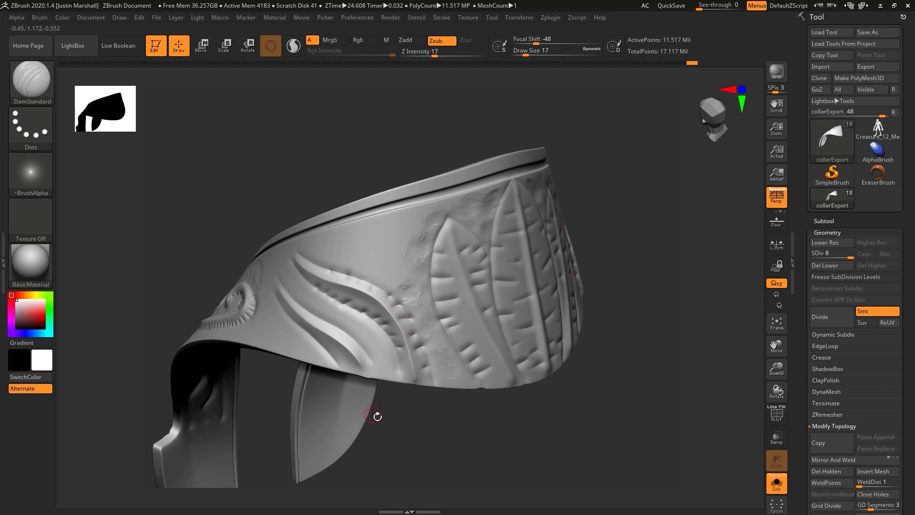
Step: Carve short notches along the edges of the lower curved ridge on the collar's side
drag(376, 416, 331, 408)
drag(345, 350, 323, 346)
drag(317, 328, 311, 334)
drag(303, 321, 297, 327)
drag(290, 310, 284, 316)
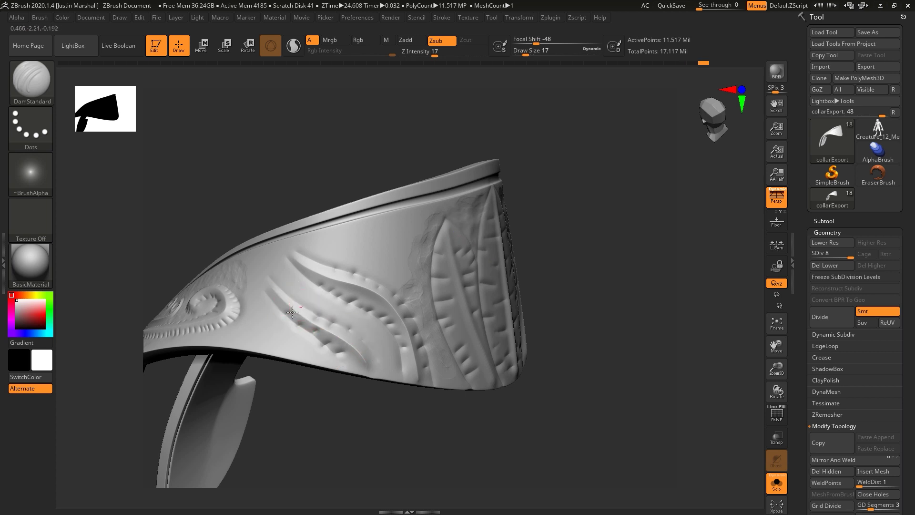
drag(371, 355, 359, 363)
Step: Roughen the background between and above the curved ridges with the ClayBuildup brush in Zsub mode
key(b)
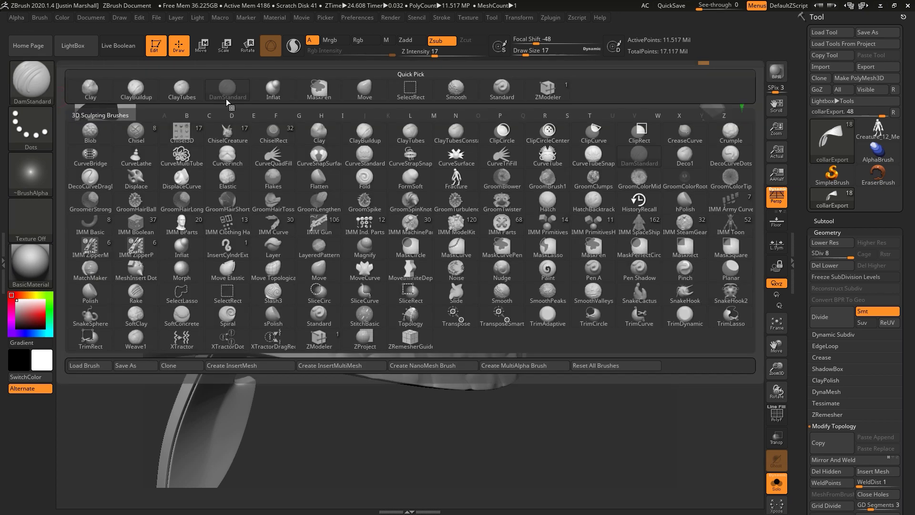
click(364, 133)
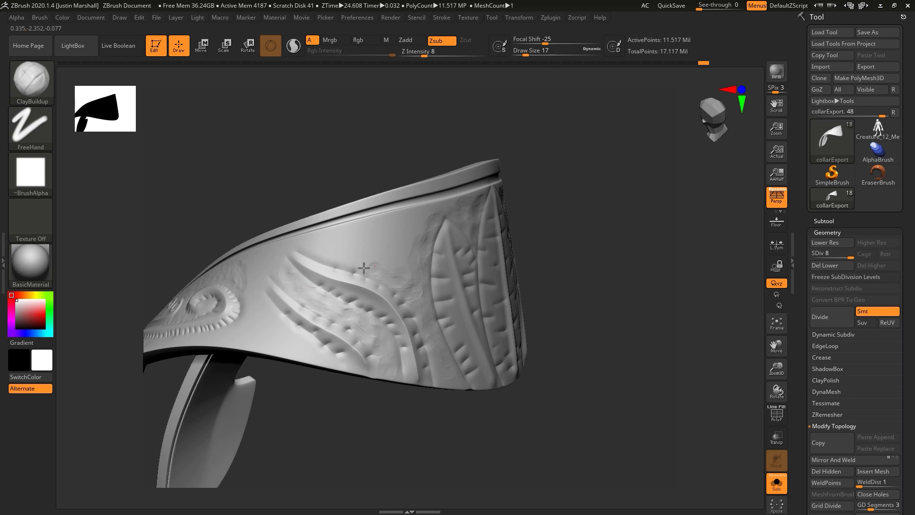
drag(346, 259, 360, 249)
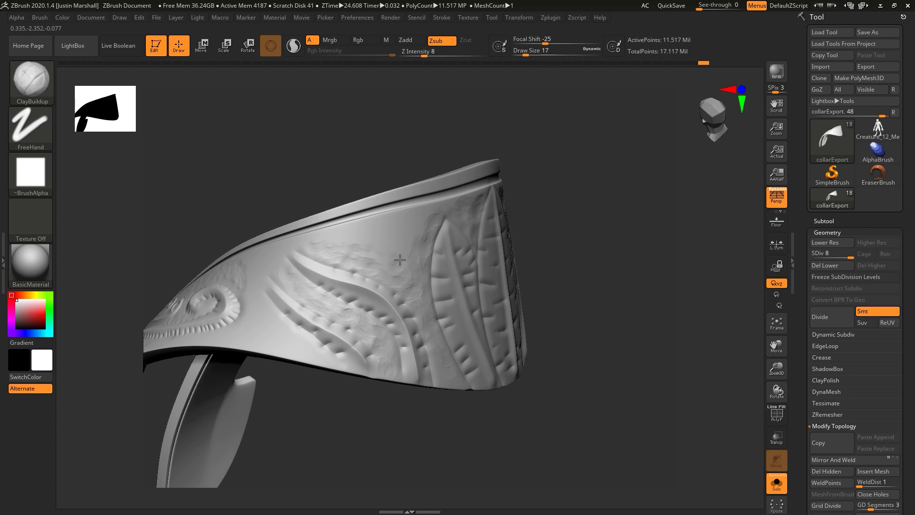
mouse_move(372, 246)
mouse_down()
mouse_move(340, 257)
mouse_move(404, 240)
mouse_up()
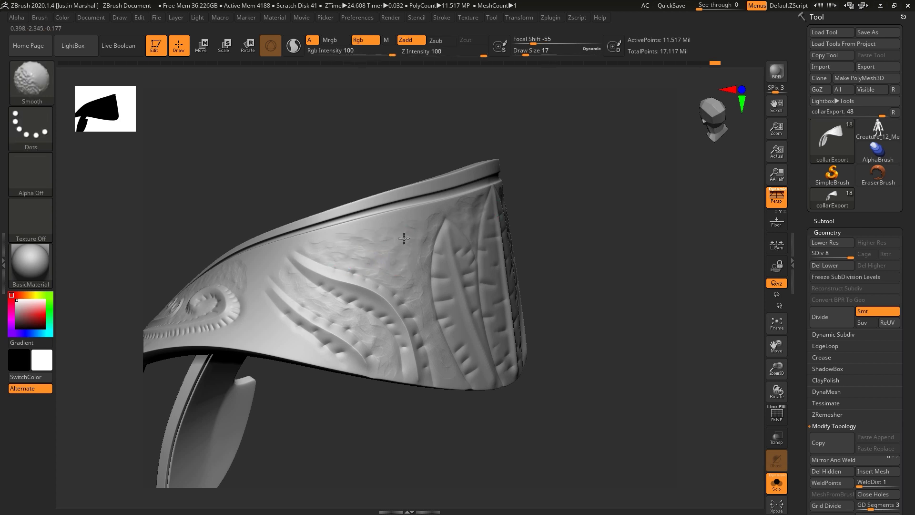
Step: Roughen the smooth background between the lower curved ridge and the spiral with the ClayBuildup brush in Zsub mode
right_drag(281, 250, 319, 289)
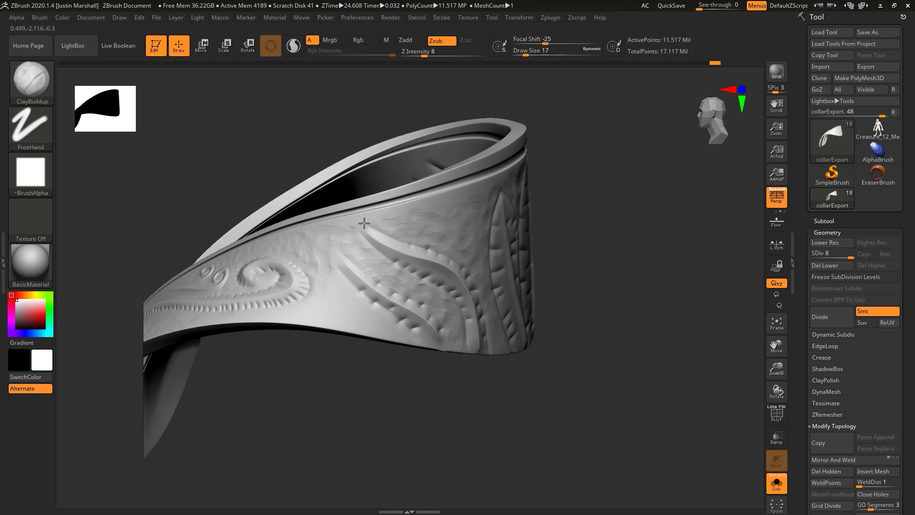
drag(365, 315, 317, 306)
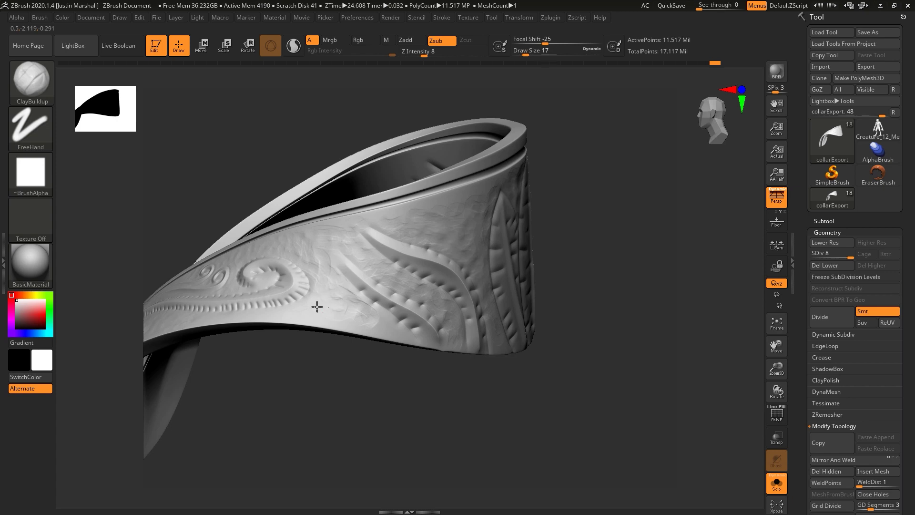
drag(586, 266, 556, 214)
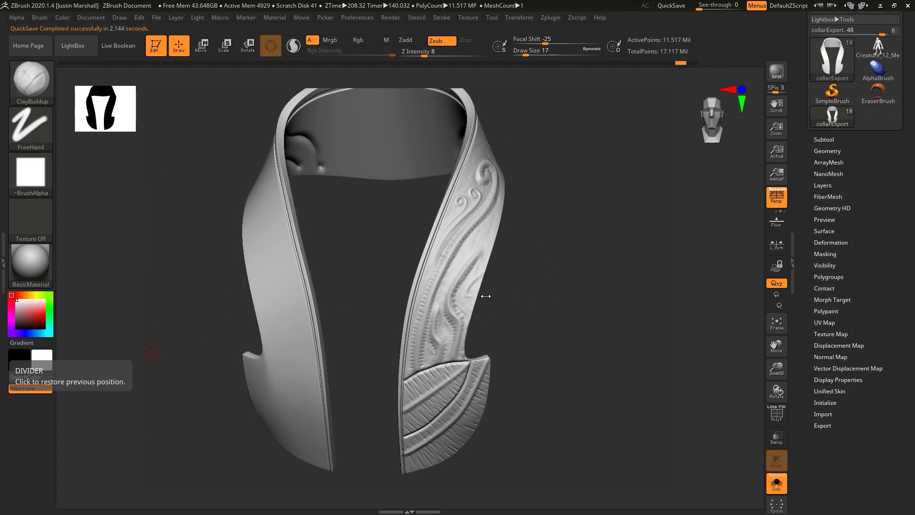
Step: Delete the collar's lower subdivision levels, keeping only the highest level
mouse_move(550, 311)
mouse_down()
mouse_move(551, 298)
mouse_move(566, 315)
mouse_move(535, 313)
mouse_move(544, 350)
mouse_move(520, 313)
mouse_up()
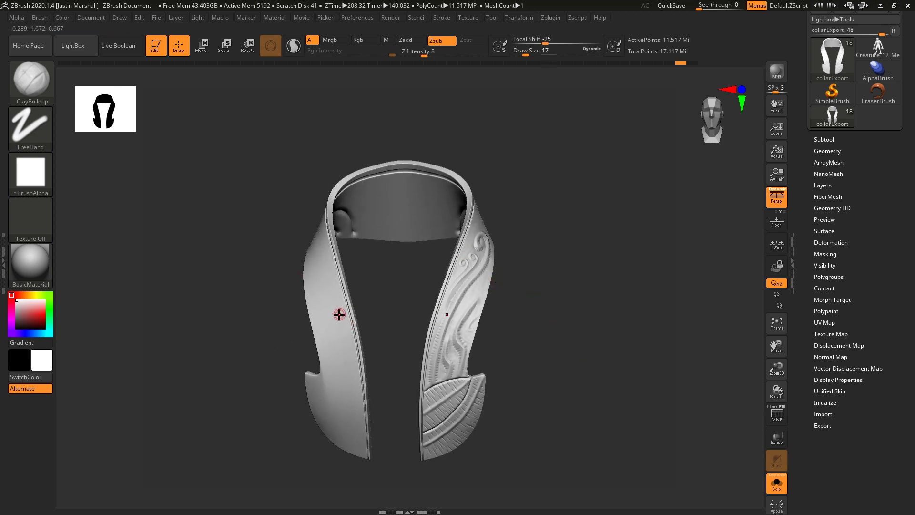
click(830, 151)
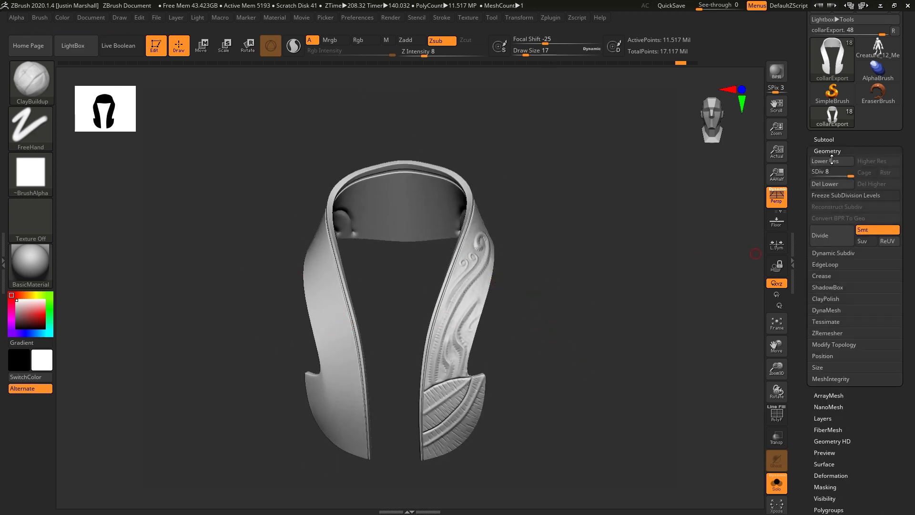
click(832, 185)
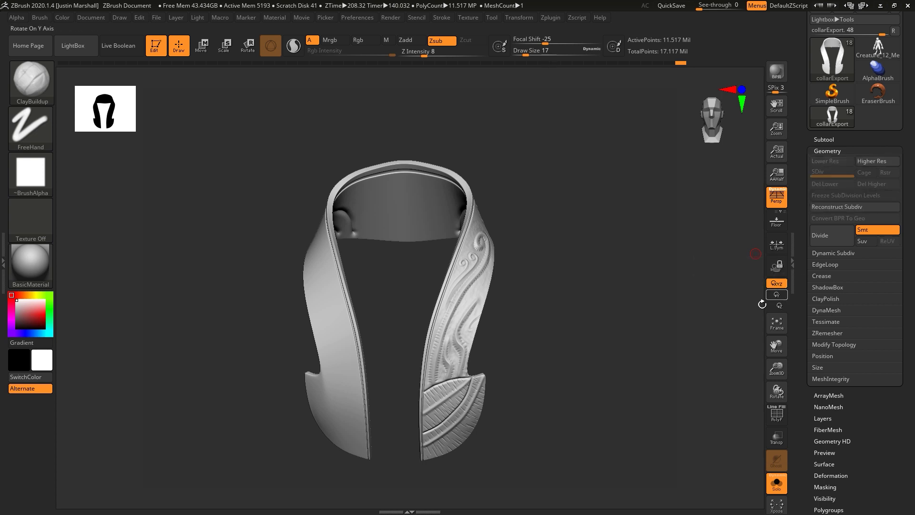
Step: Mirror the collar across the X axis with SubTool Master, appending the result as a new subtool
click(549, 18)
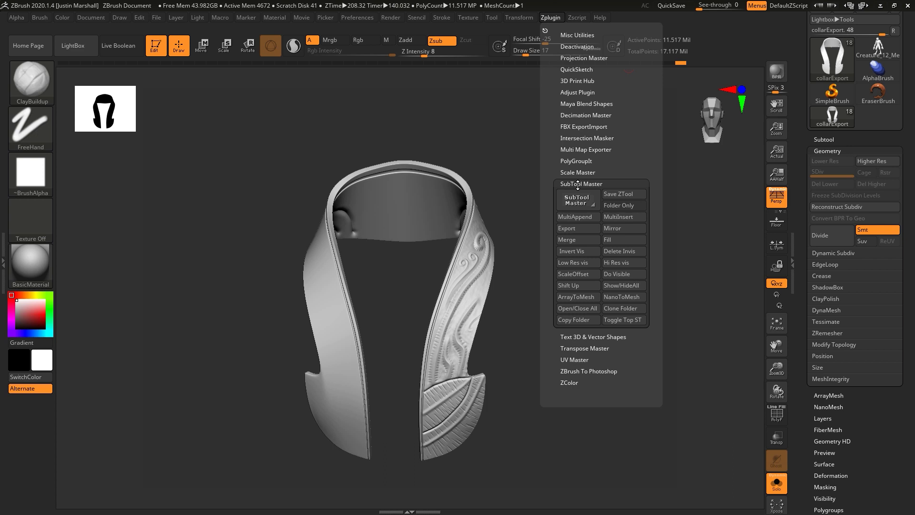
click(619, 229)
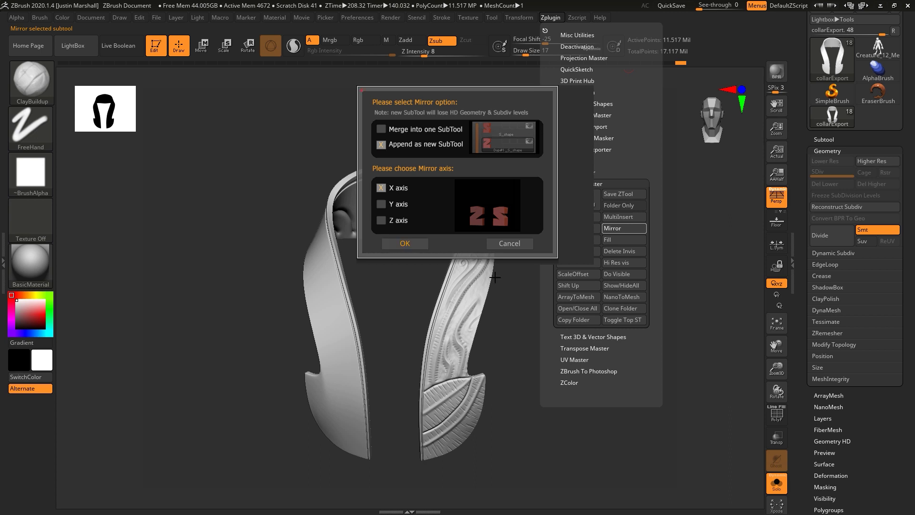
click(407, 245)
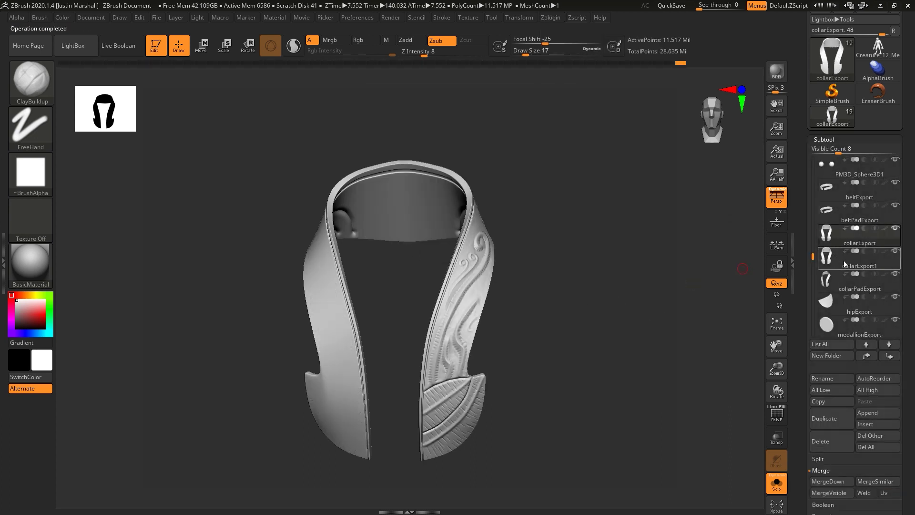
Step: Select the mirrored copy collarExport1 and apply Mirror And Weld to repeat its ornament on the plain half
click(850, 267)
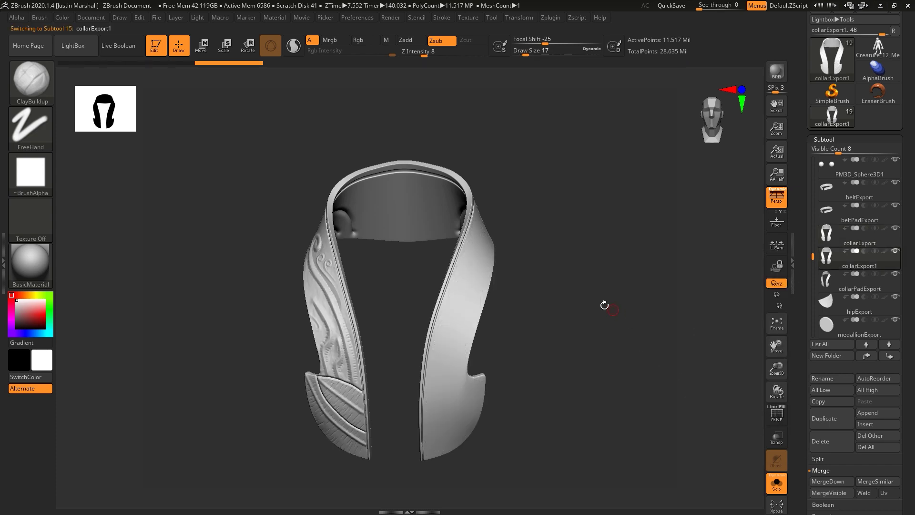
scroll(801, 360, down, 5)
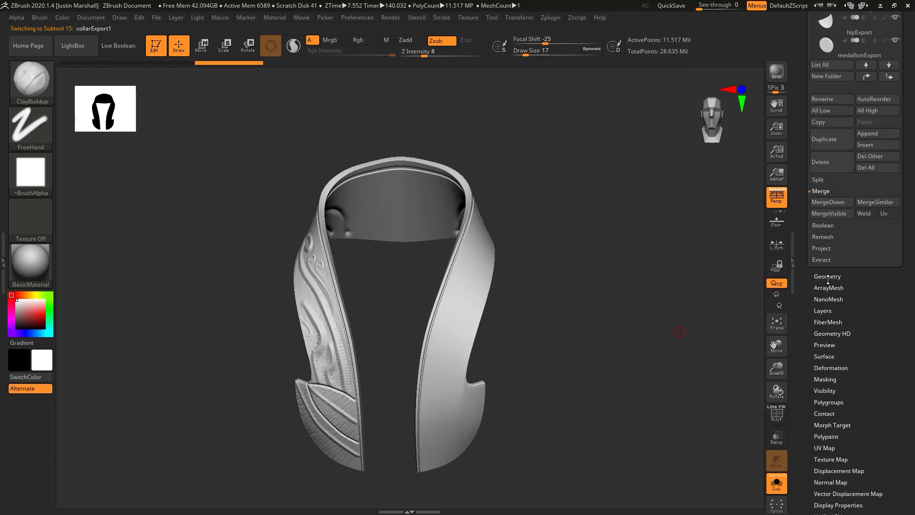
click(826, 277)
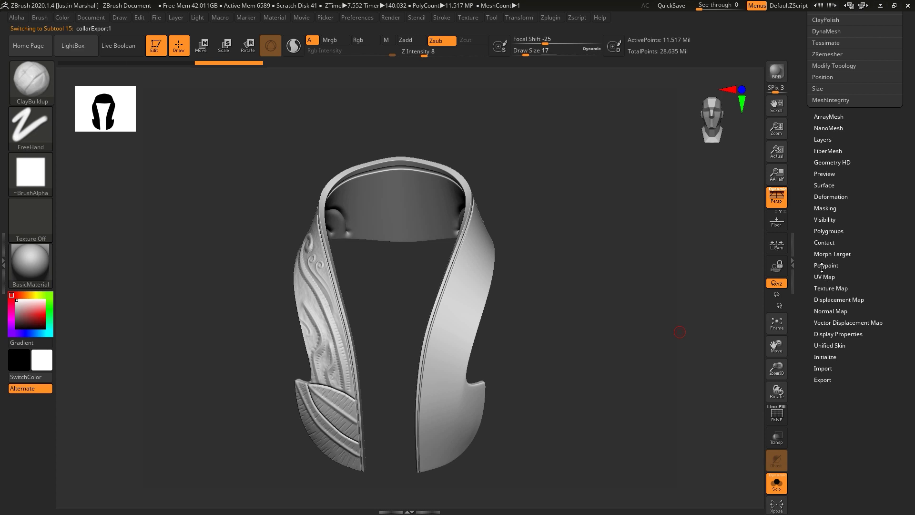
scroll(813, 250, up, 3)
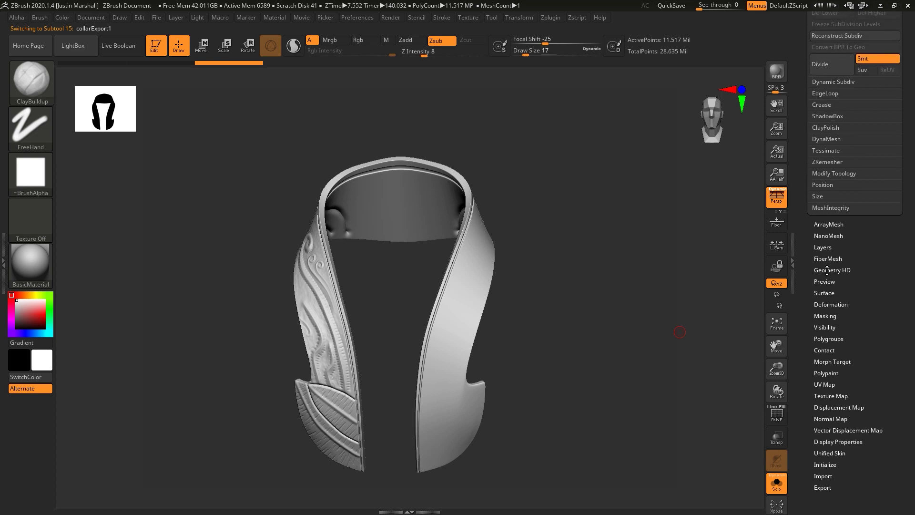
click(853, 176)
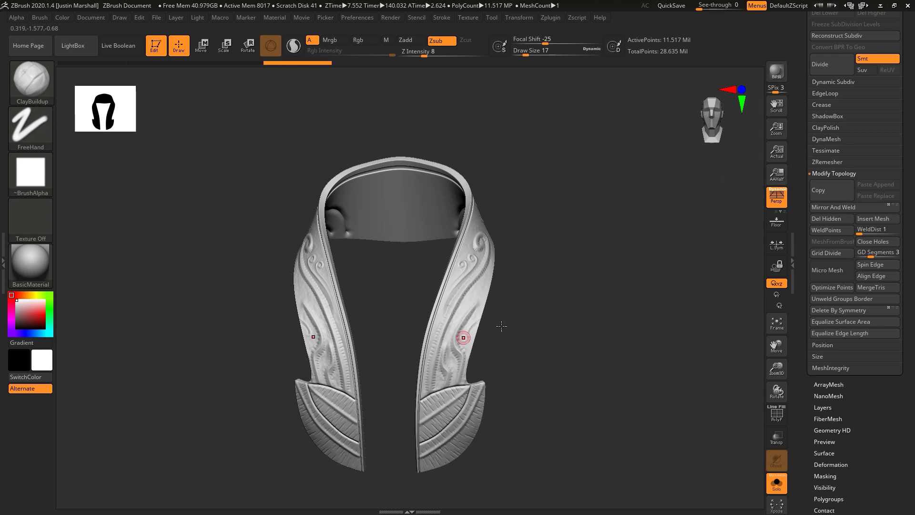
drag(558, 296, 571, 335)
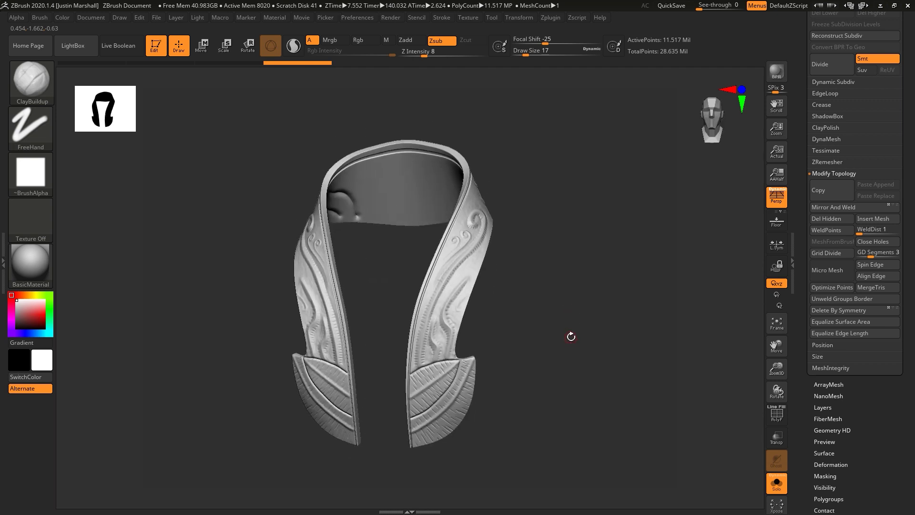